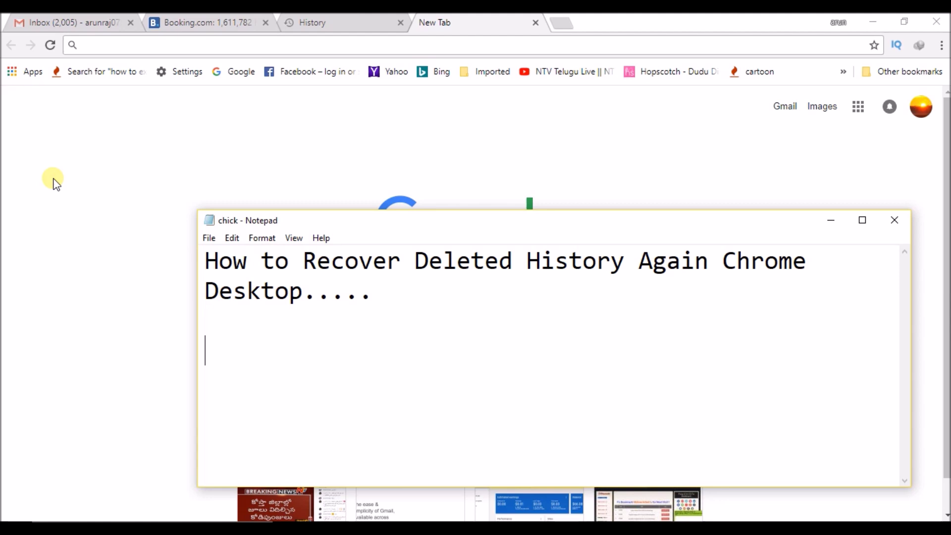
Bring Chrome's New Tab page in front of the Notepad note
left_click(79, 149)
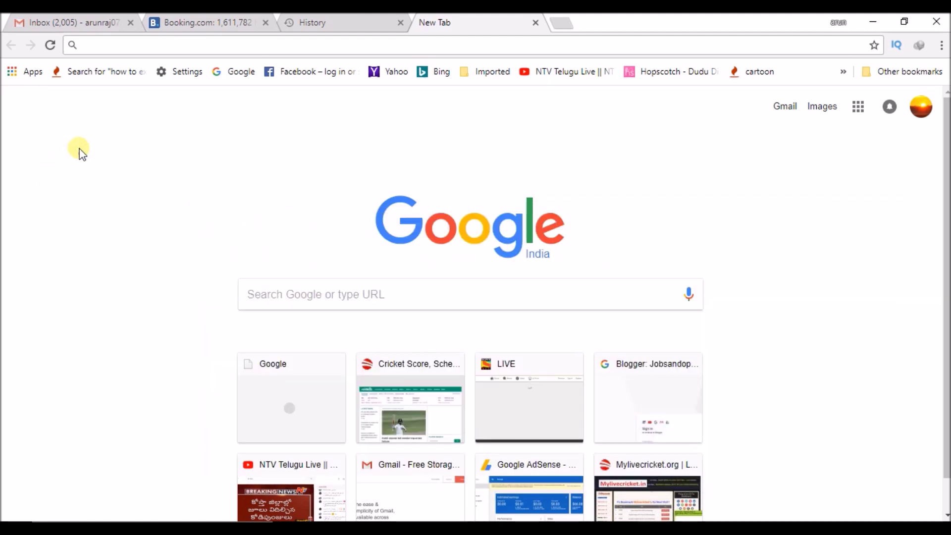
Switch to the History tab and reach Chrome's Clear browsing data settings
key("ctrl+shift+Tab")
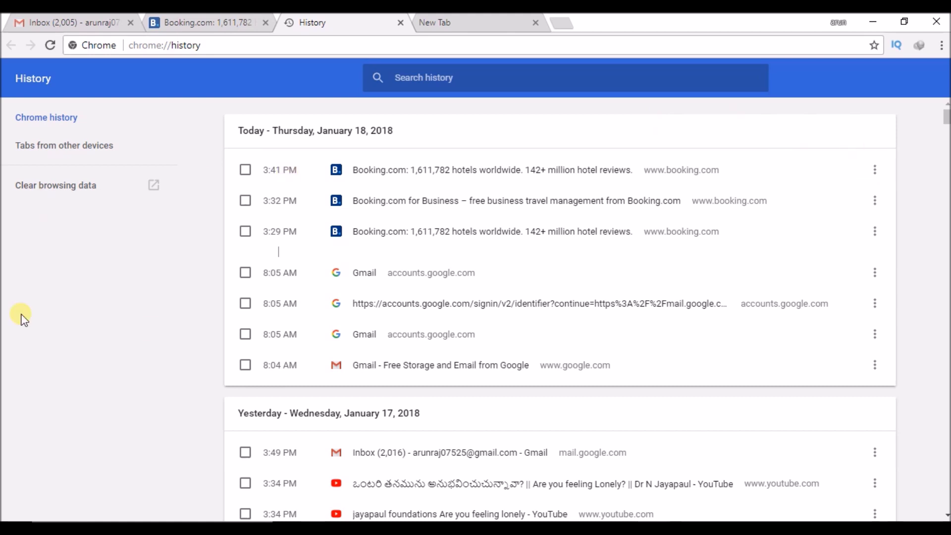
left_click(67, 190)
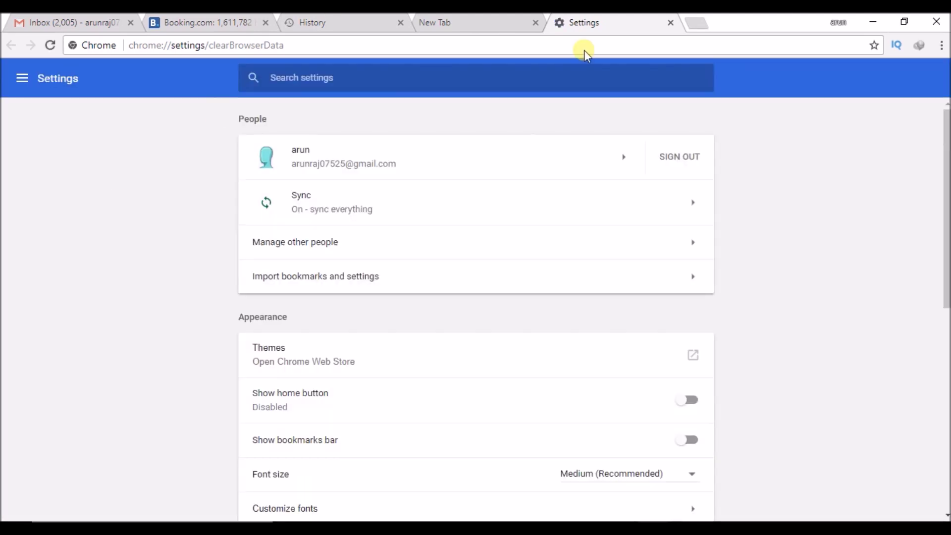
key("ctrl+shift+Tab")
key("ctrl+shift+Tab")
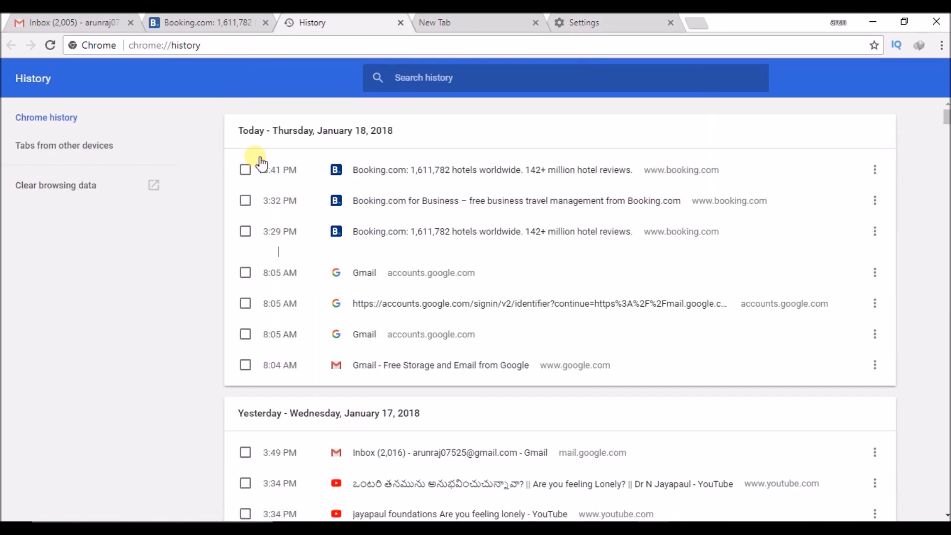
left_click(56, 186)
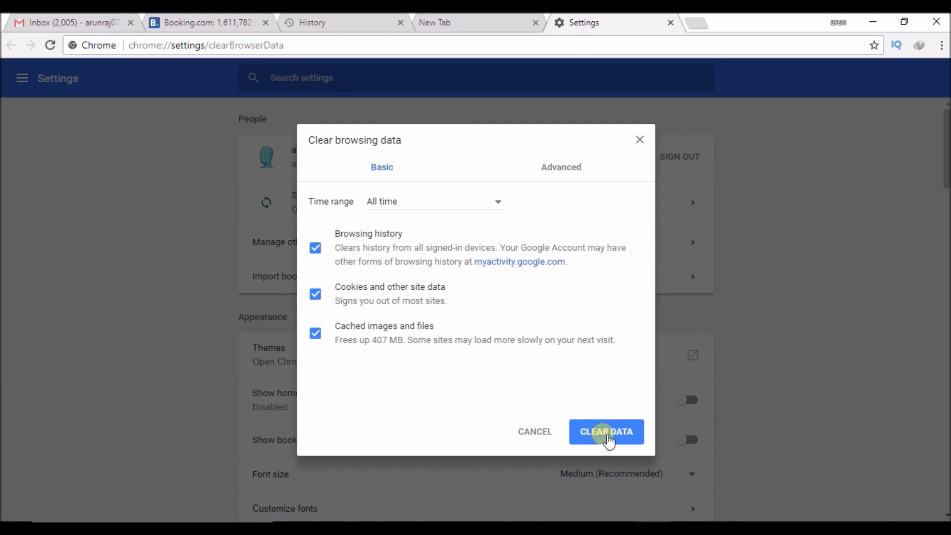
Clear all-time history, cookies and cached files, then bring the Notepad note back
left_click(606, 431)
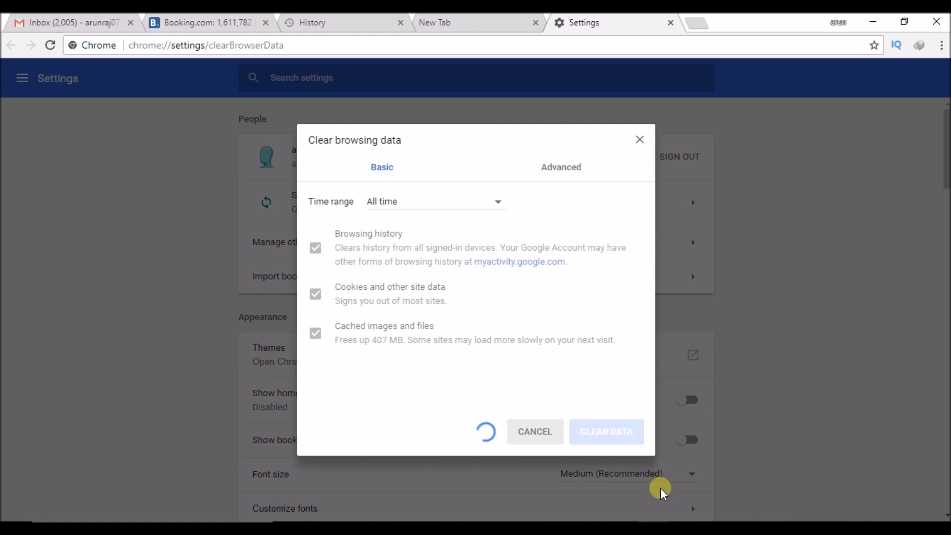
left_click(661, 525)
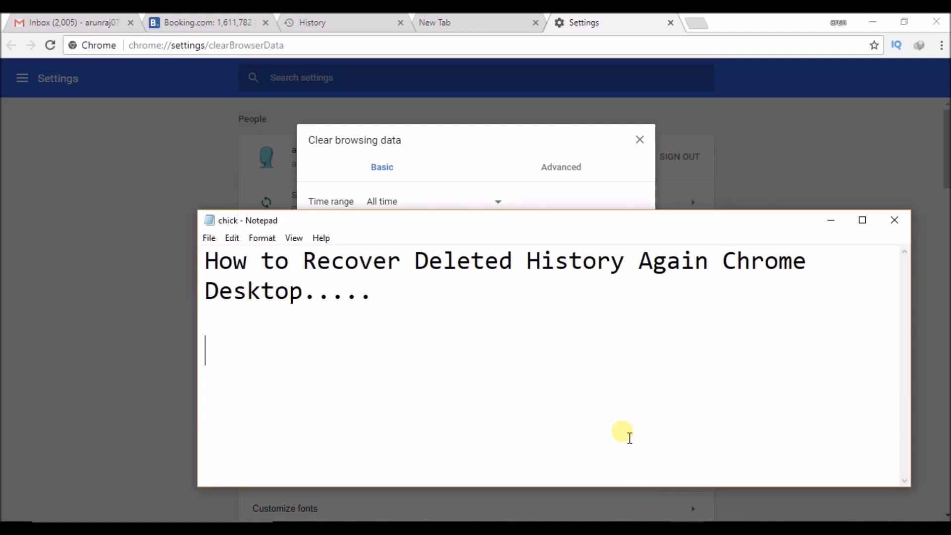
type("myactivity.gp")
Correct the typed myactivity.google.com address and cut it to the clipboard
key("BackSpace")
type("oogl")
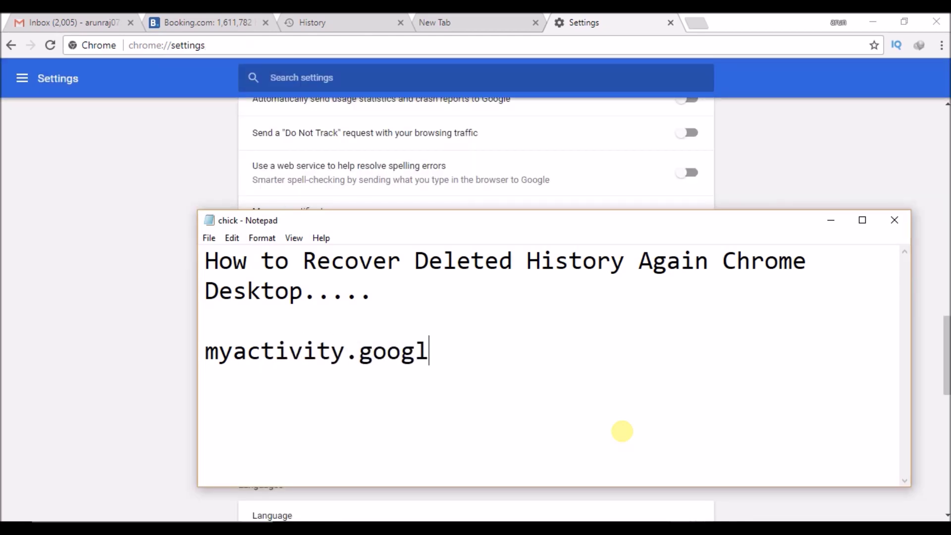
type("e.com")
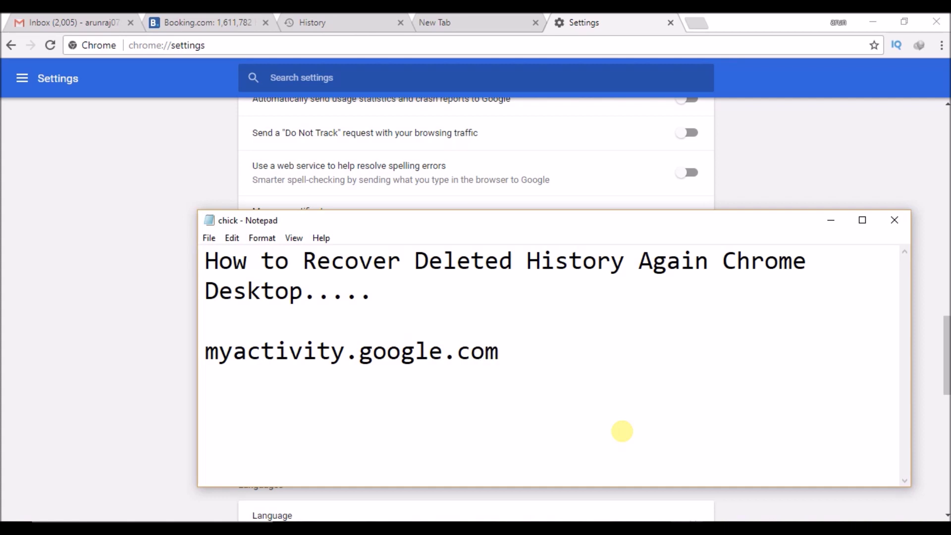
left_click_drag(510, 357, 173, 362)
key("ctrl+x")
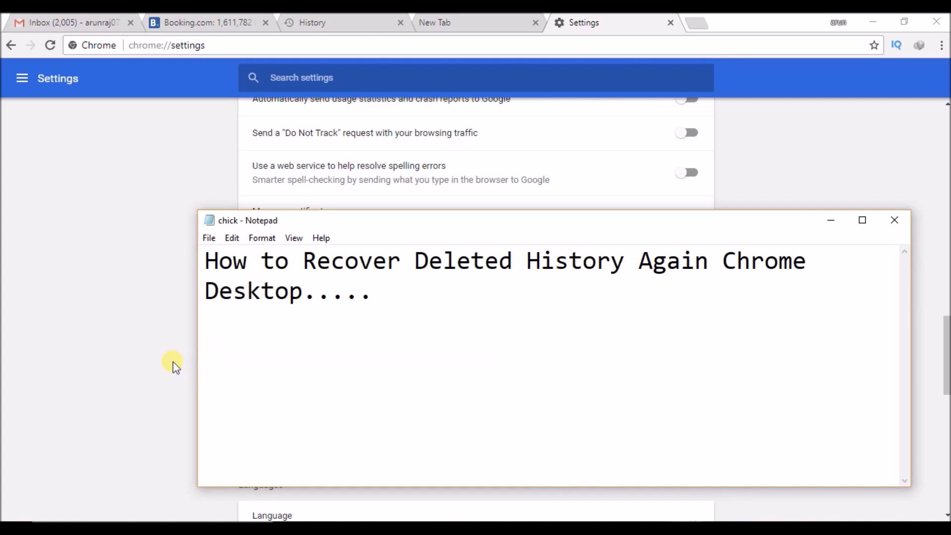
Load myactivity.google.com in a new tab and sign in to show saved activity
left_click(439, 23)
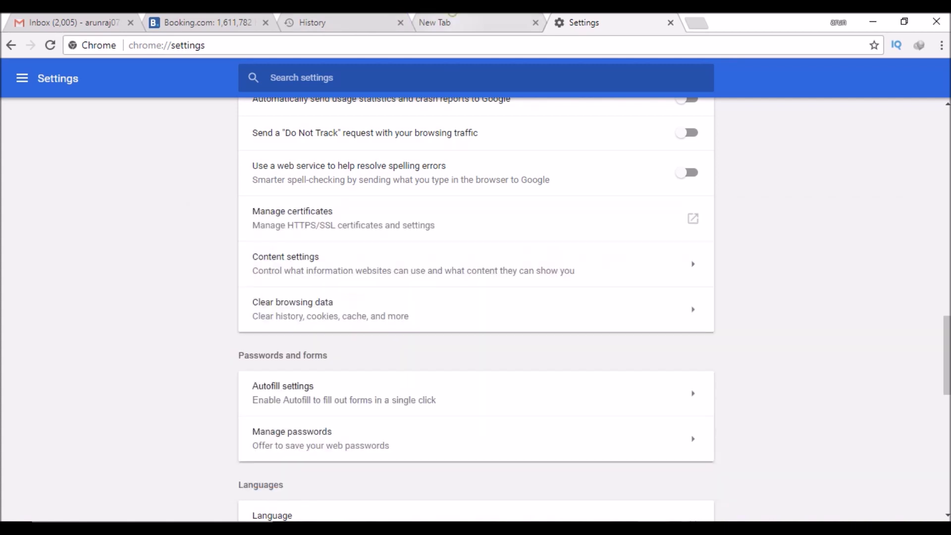
key("ctrl+v")
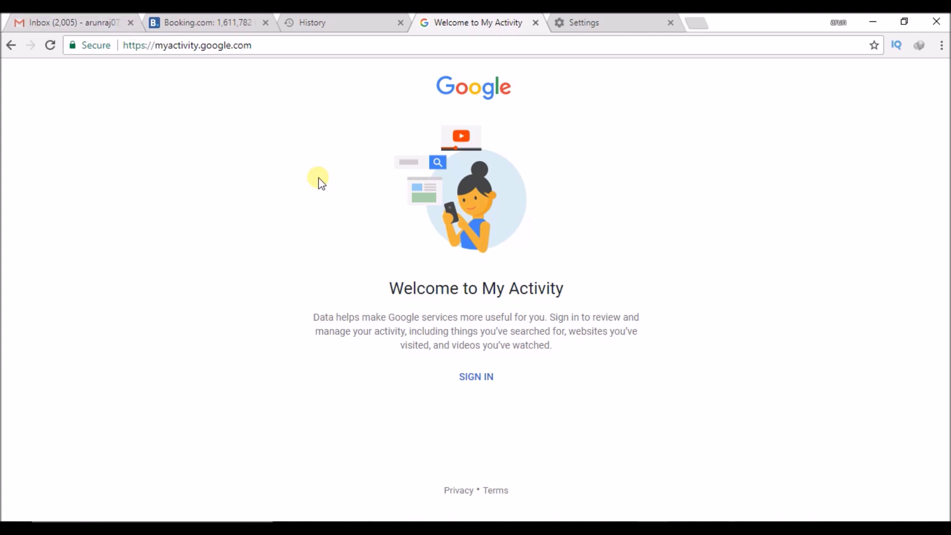
left_click(482, 375)
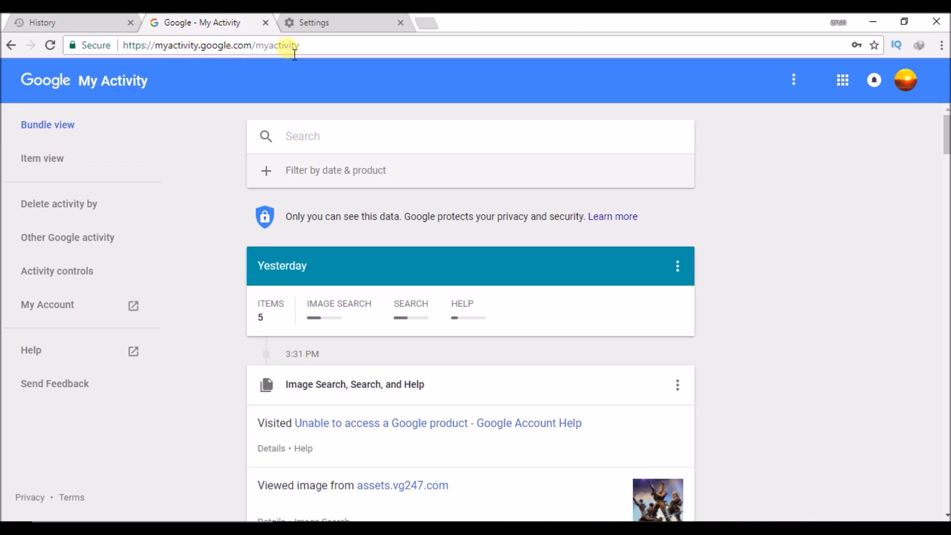
left_click(64, 165)
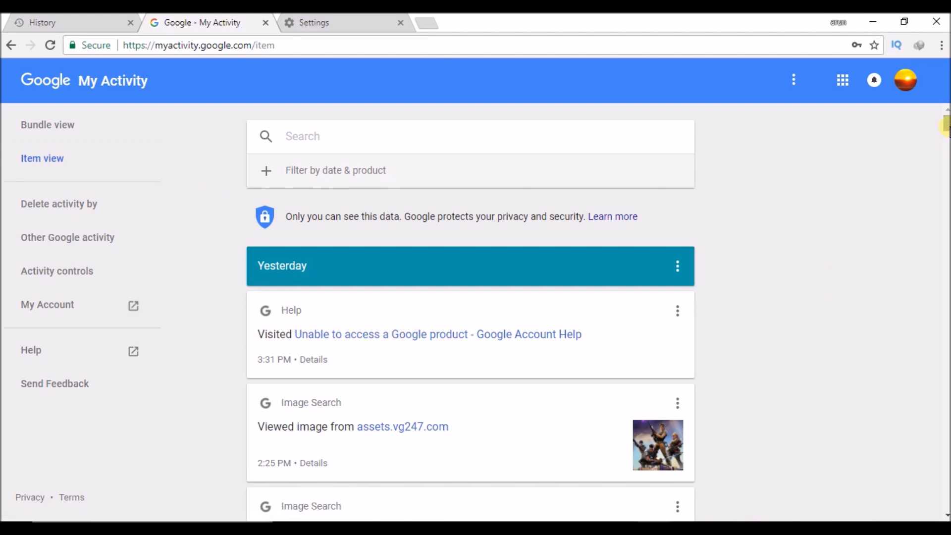
scroll(946, 125, "down", 2)
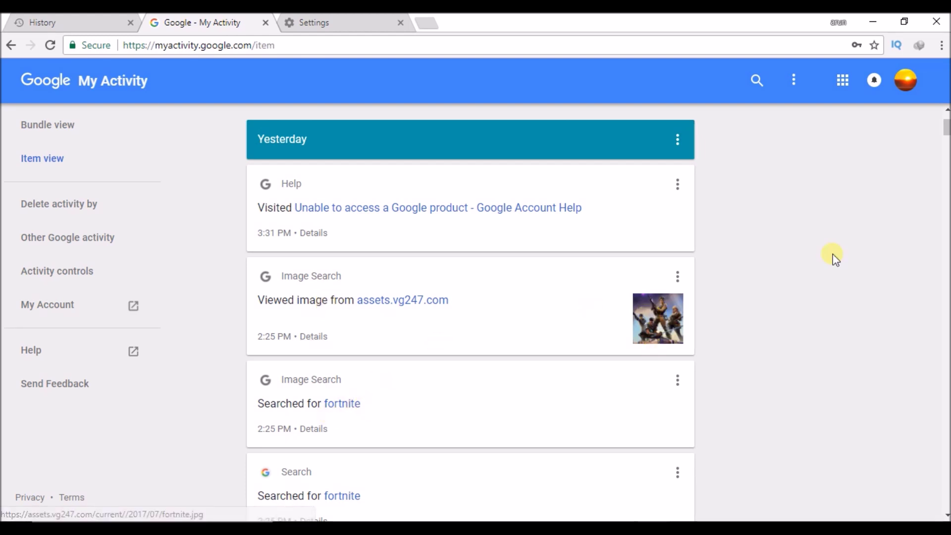
left_click_drag(947, 128, 948, 149)
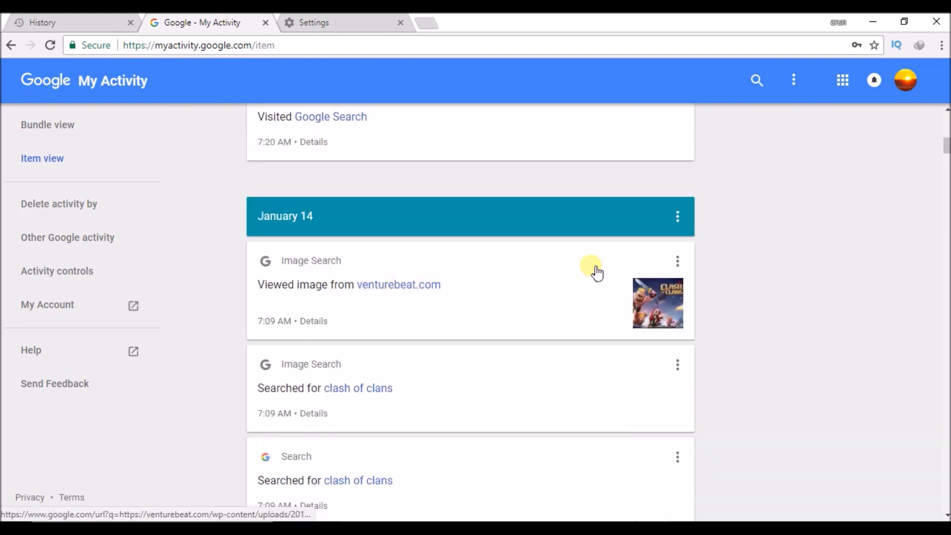
left_click_drag(947, 142, 947, 184)
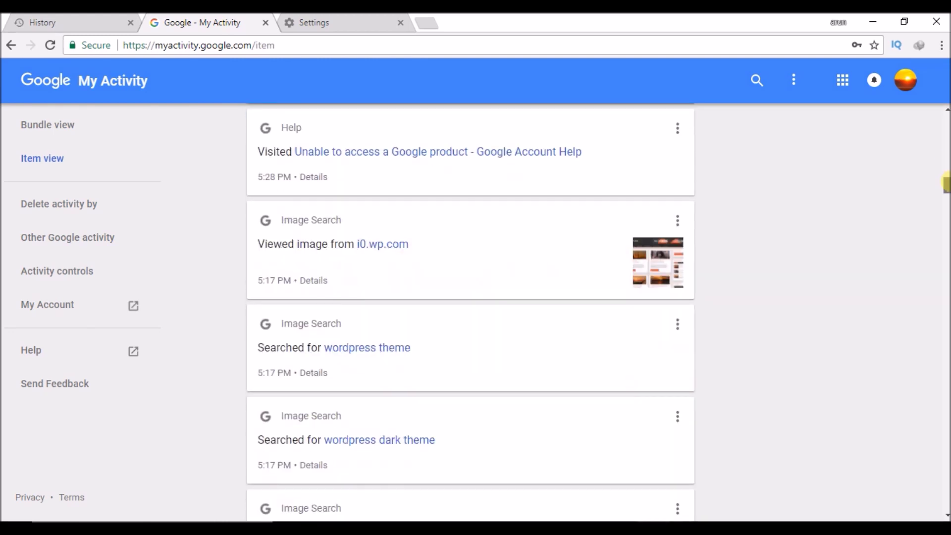
left_click_drag(947, 184, 947, 199)
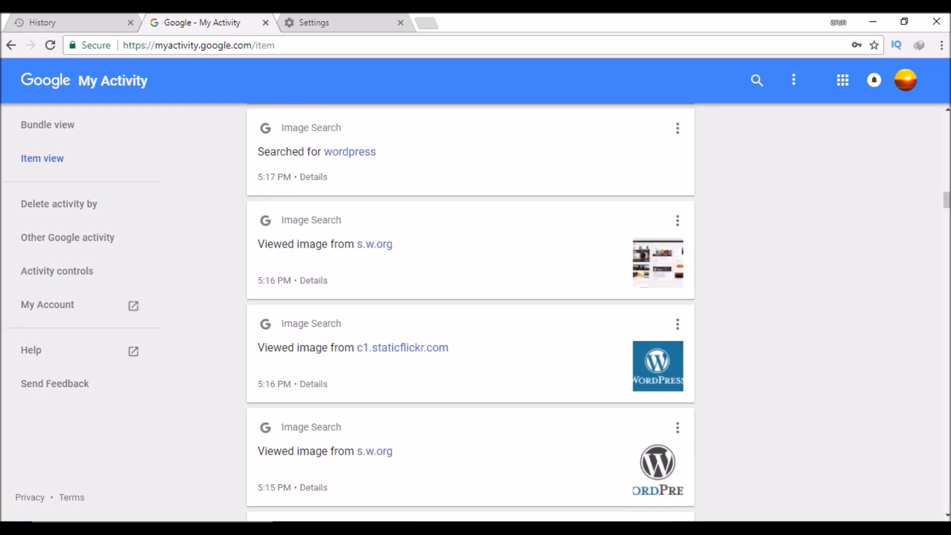
left_click_drag(946, 200, 946, 207)
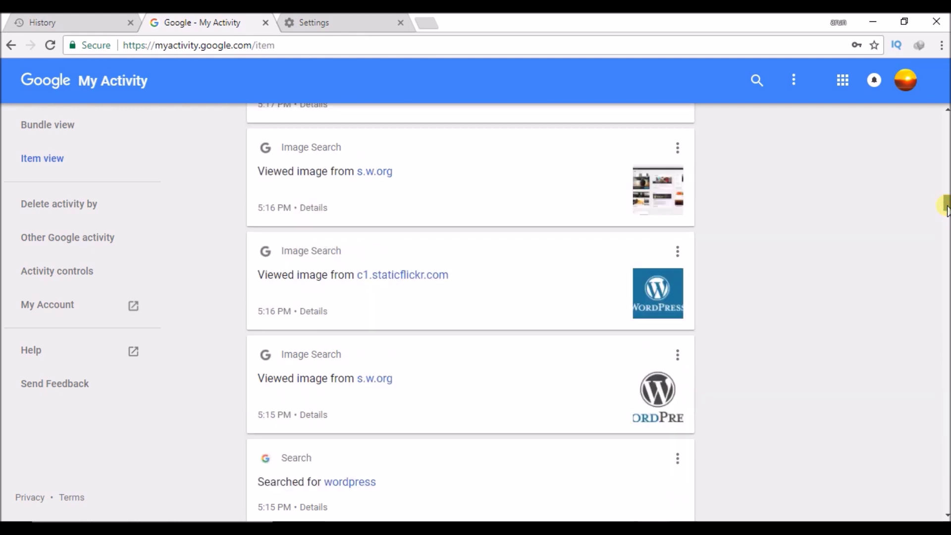
View and close the details of the c1.staticflickr.com WordPress image entry
right_click(317, 312)
key("Escape")
left_click(312, 314)
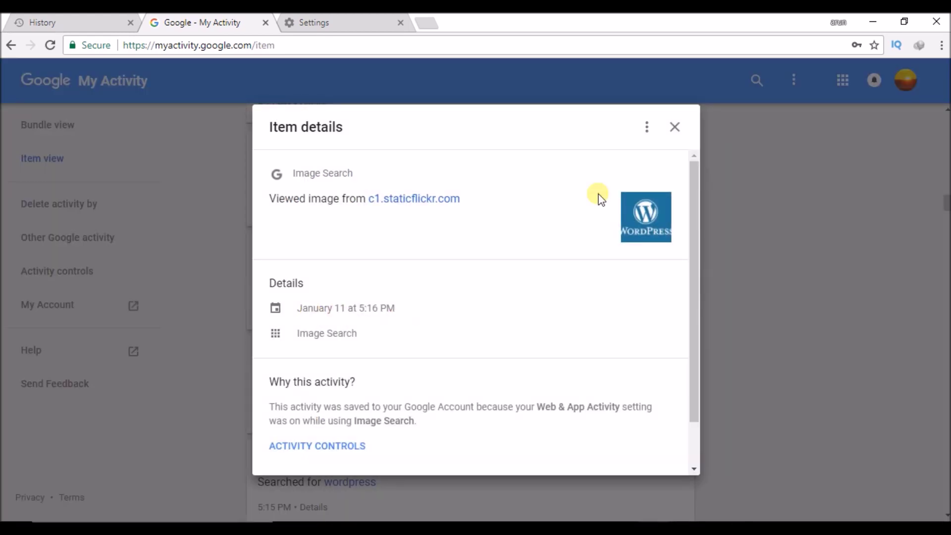
left_click(678, 128)
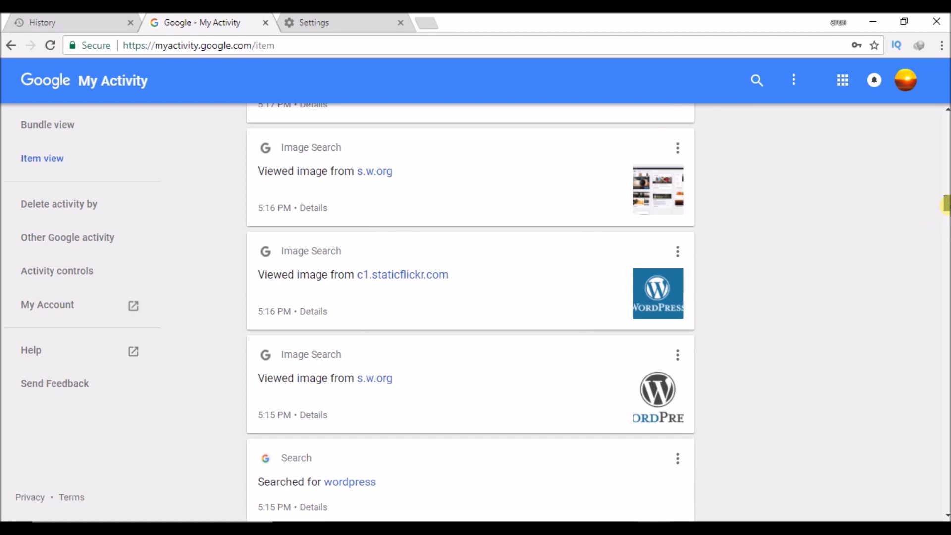
left_click_drag(946, 205, 946, 277)
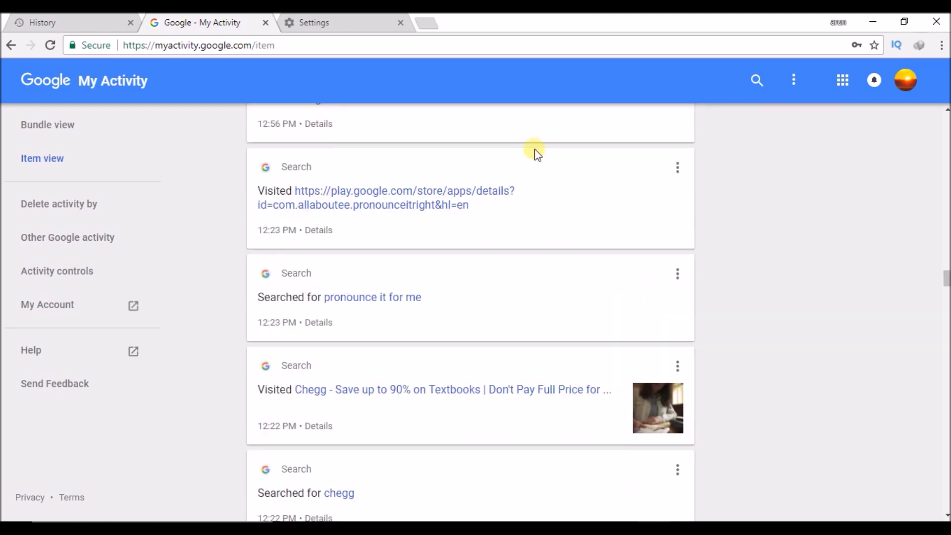
Open the Pronounce It Right Play Store link in a new tab, then visit Activity controls
right_click(398, 209)
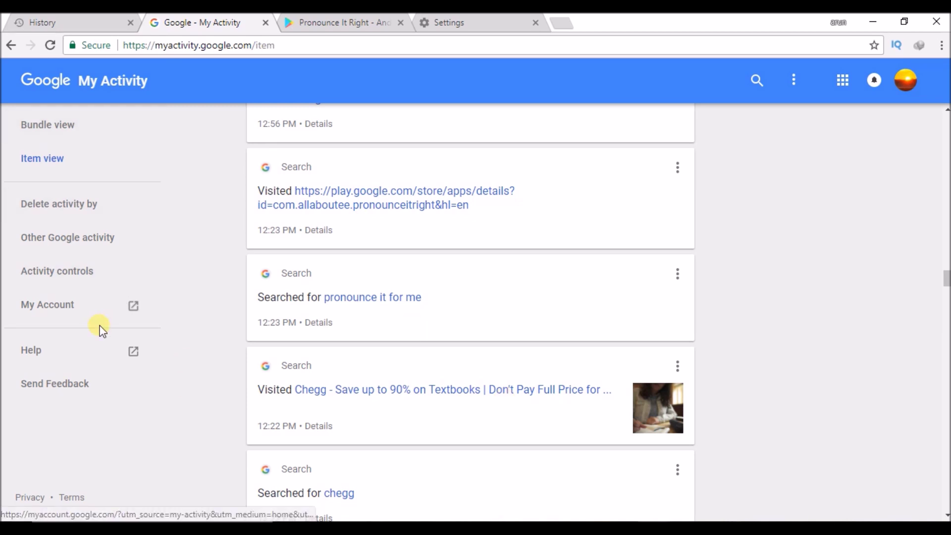
left_click(66, 270)
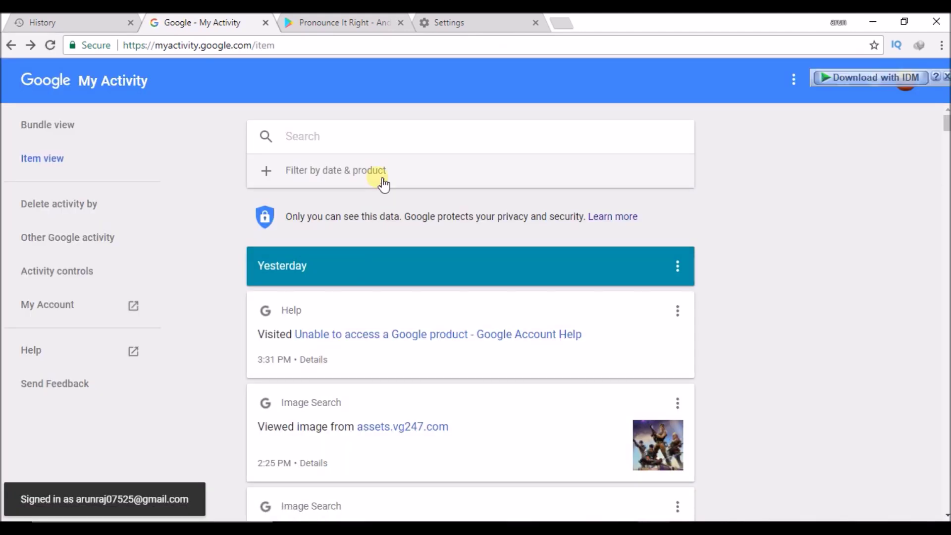
Filter the activity list to the last 7 days, January 11–18
left_click(303, 171)
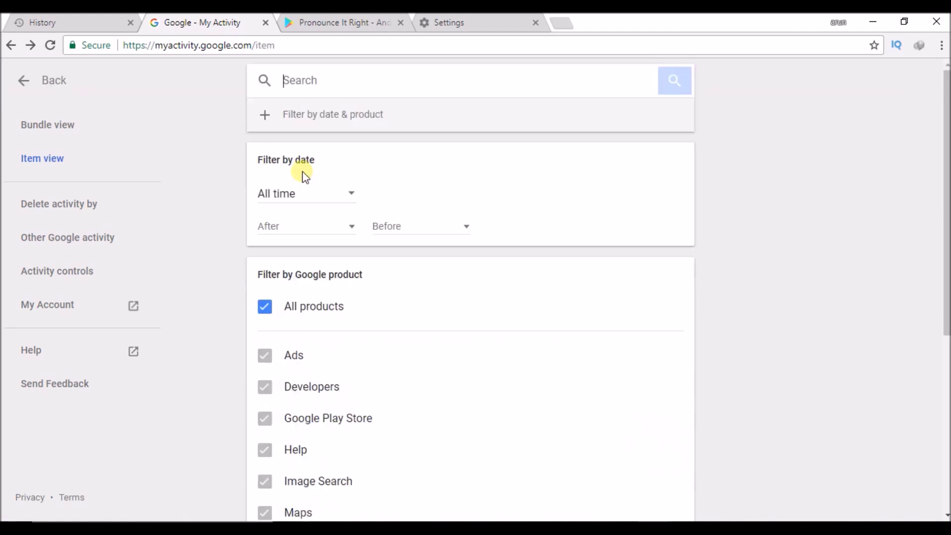
left_click(264, 114)
left_click(356, 193)
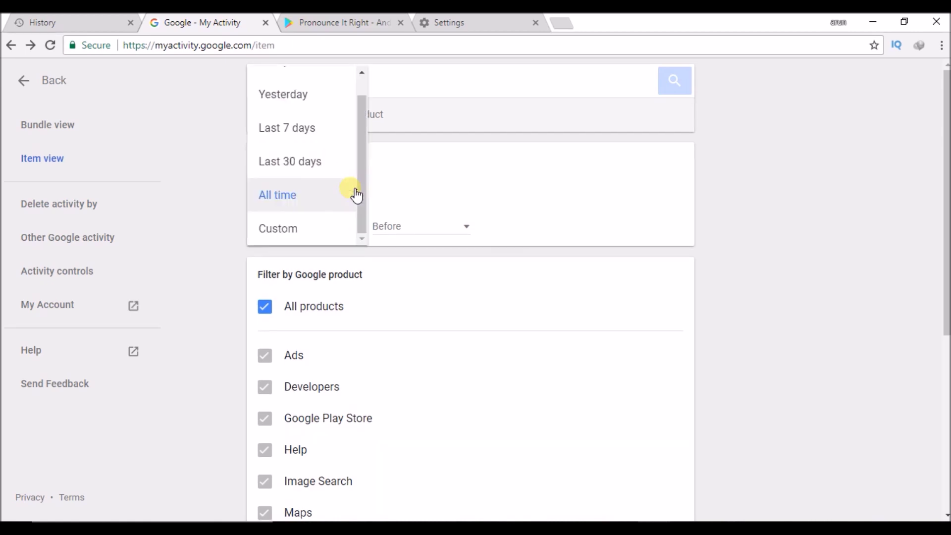
left_click(307, 130)
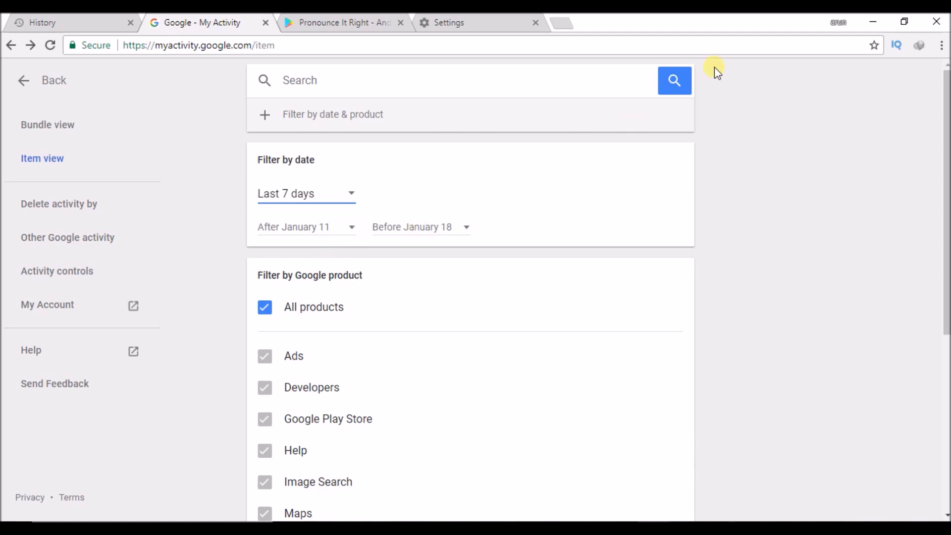
left_click(675, 80)
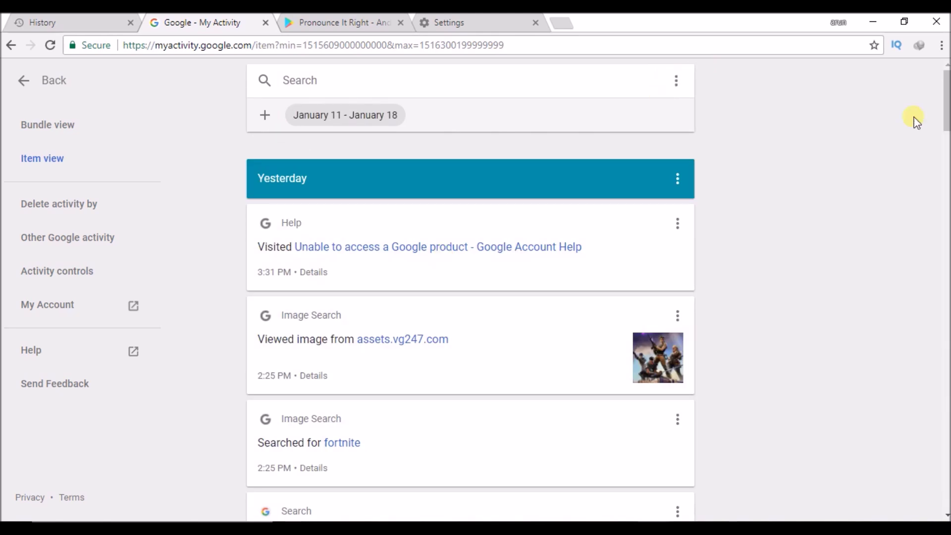
mouse_move(947, 104)
left_mouse_down()
mouse_move(946, 204)
mouse_move(947, 90)
left_mouse_up()
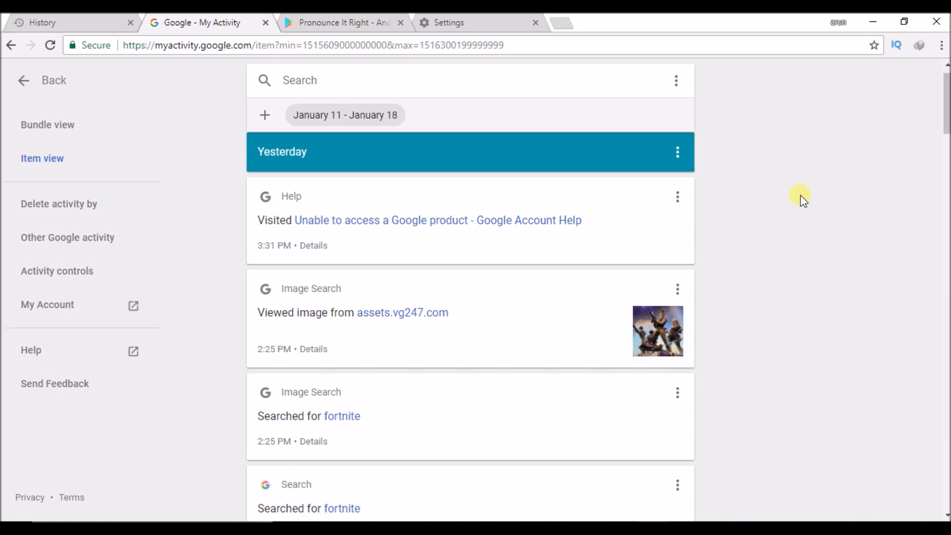